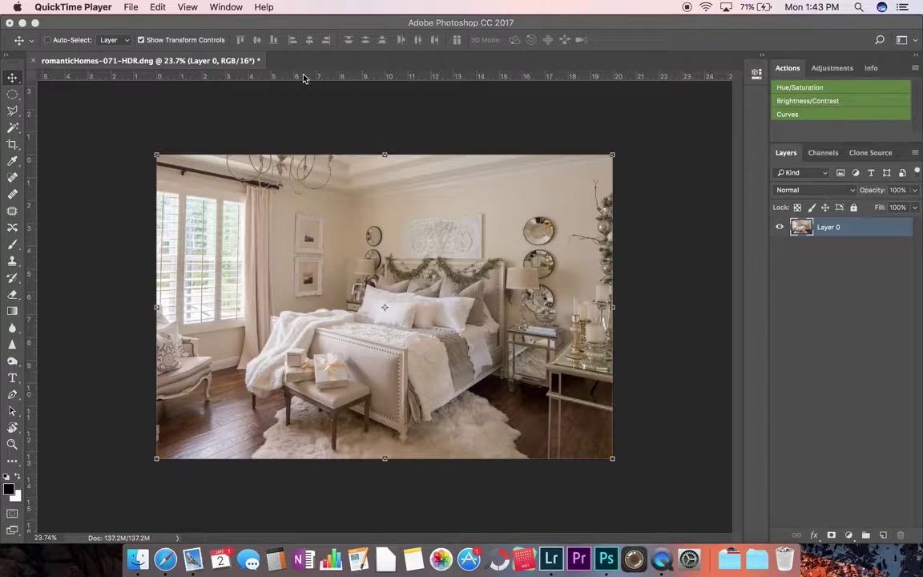
Step: Bring Photoshop forward and toggle the rulers off and back on
left_click(126, 183)
key("super+r")
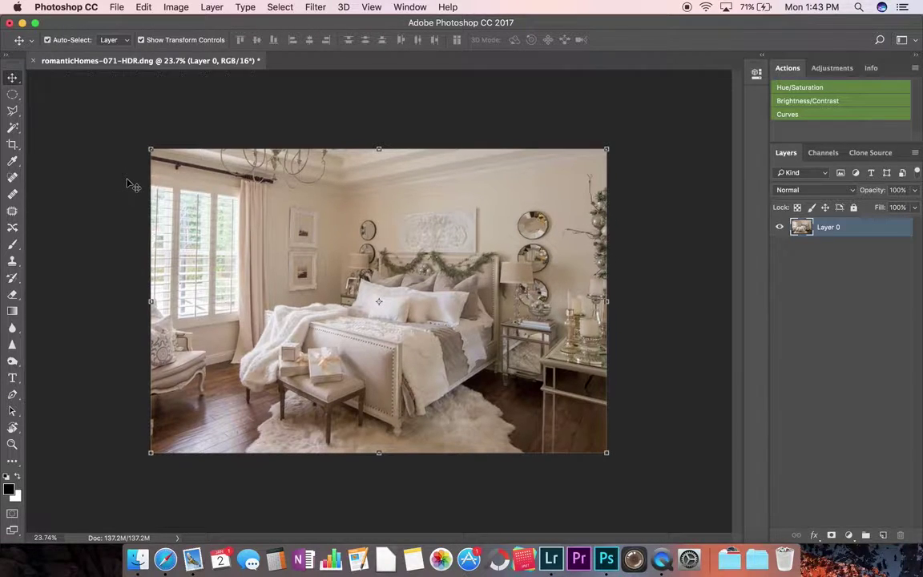
key("super+r")
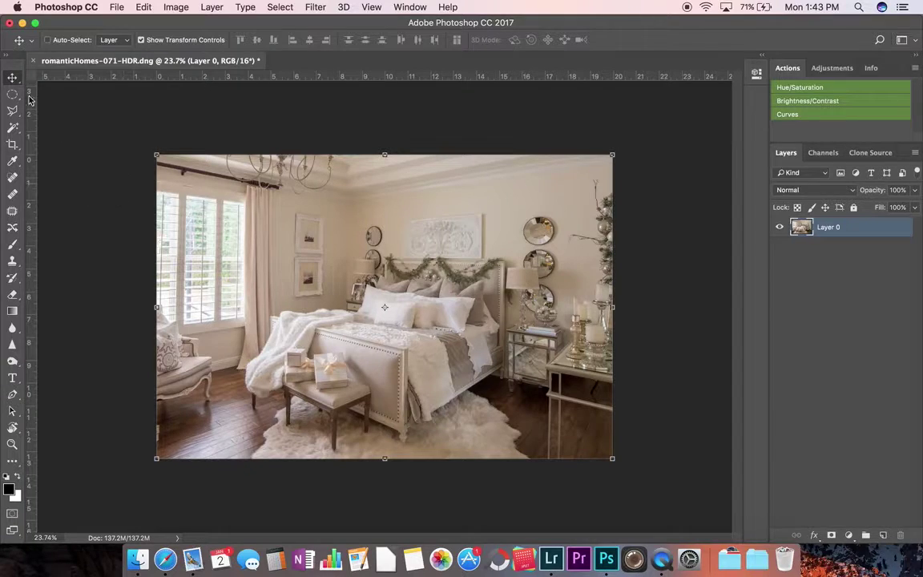
Step: Inspect the window shutters up close, then zoom back out to the photo
mouse_move(178, 244)
left_mouse_down()
mouse_move(233, 237)
mouse_move(257, 313)
mouse_move(262, 290)
left_mouse_up()
left_click(262, 291, "alt")
key("v")
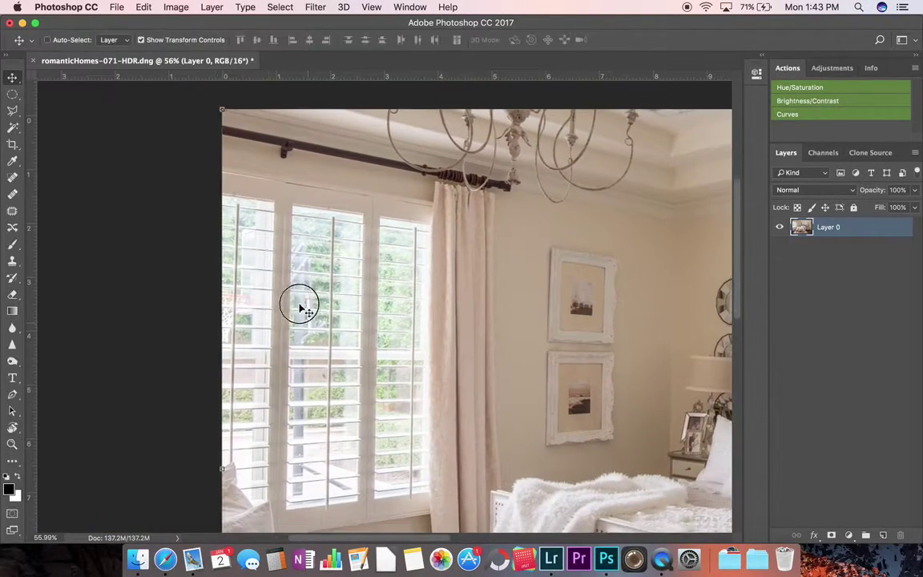
scroll(299, 305, "right", 5)
scroll(420, 304, "right", 5)
key("z")
left_click_drag(401, 280, 337, 280)
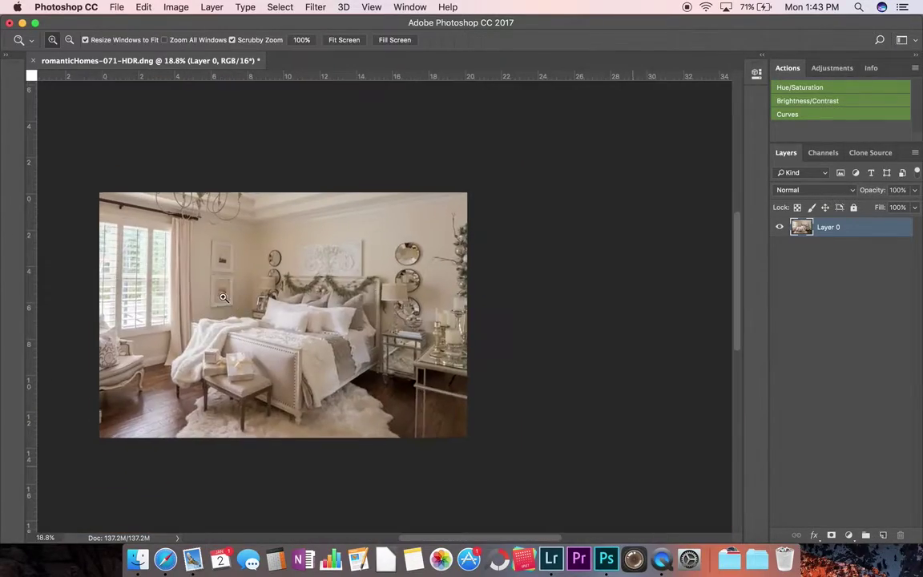
Step: Zoom into the headboard and its garland, then back out to the whole bedroom
left_click(395, 272)
left_click_drag(396, 272, 405, 273)
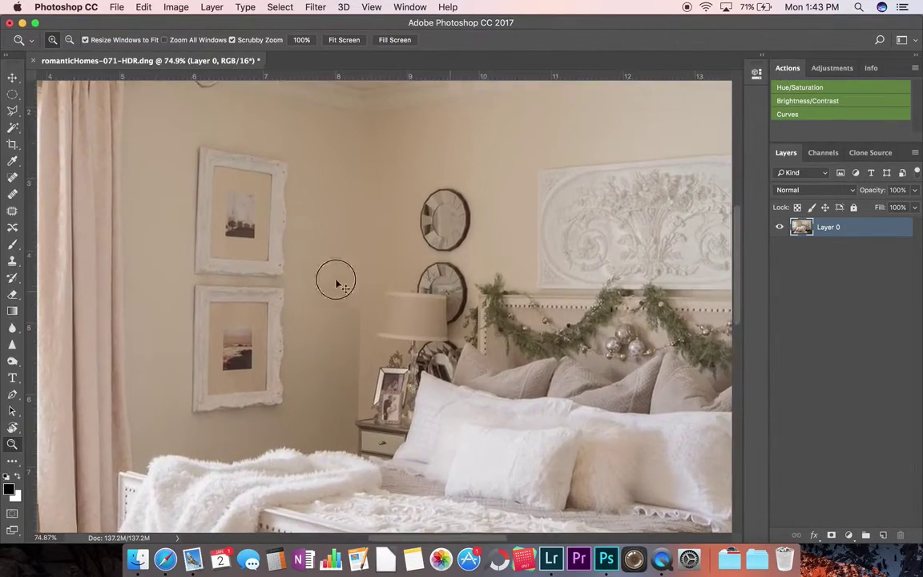
left_click_drag(336, 278, 393, 308)
scroll(353, 289, "left", 3)
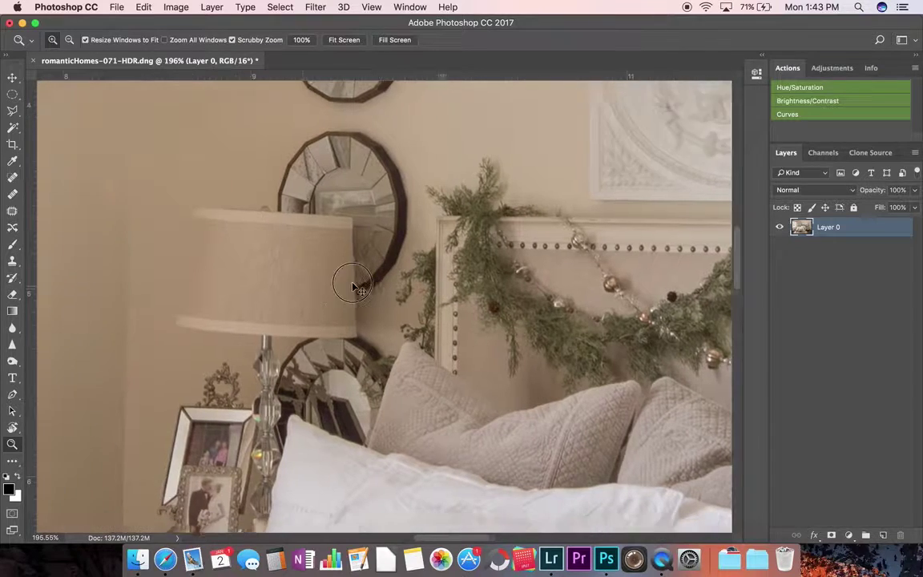
scroll(240, 273, "left", 3)
left_click_drag(545, 310, 403, 328)
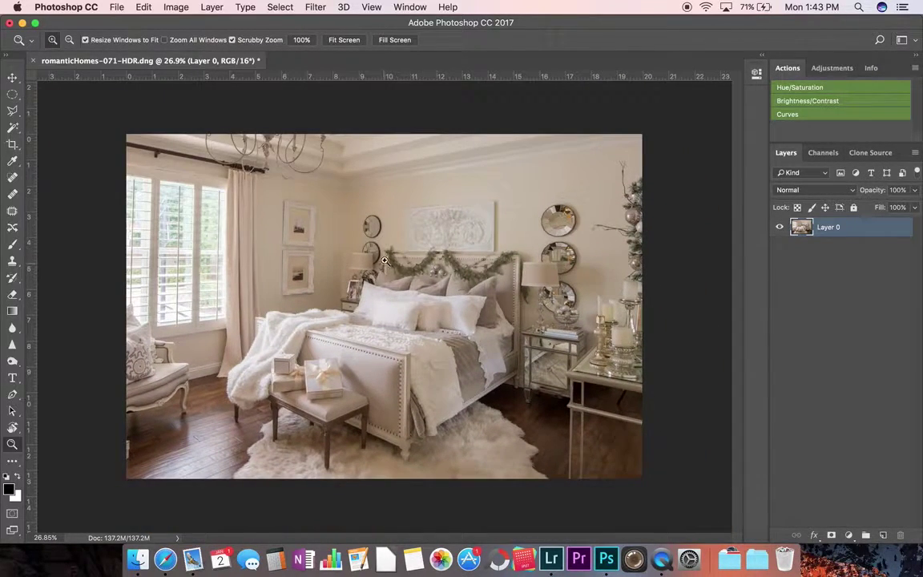
Step: Place a vertical guide on the headboard's left edge near the 10-inch mark
left_click_drag(33, 207, 382, 206)
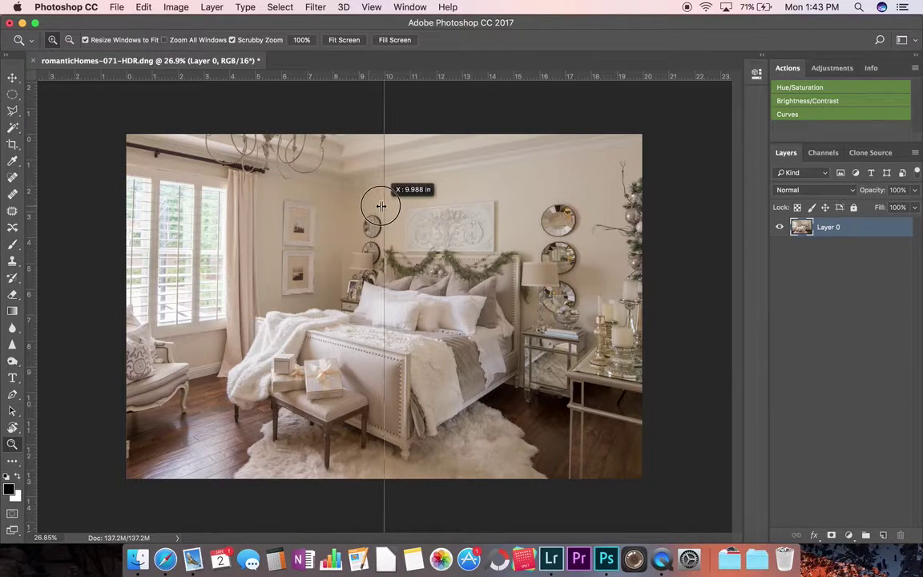
left_click(390, 259)
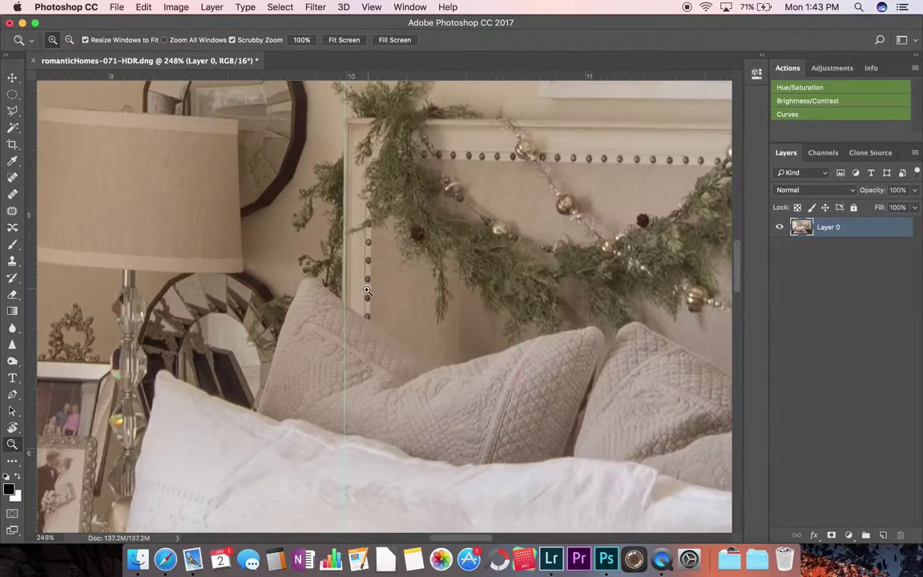
left_click(15, 78)
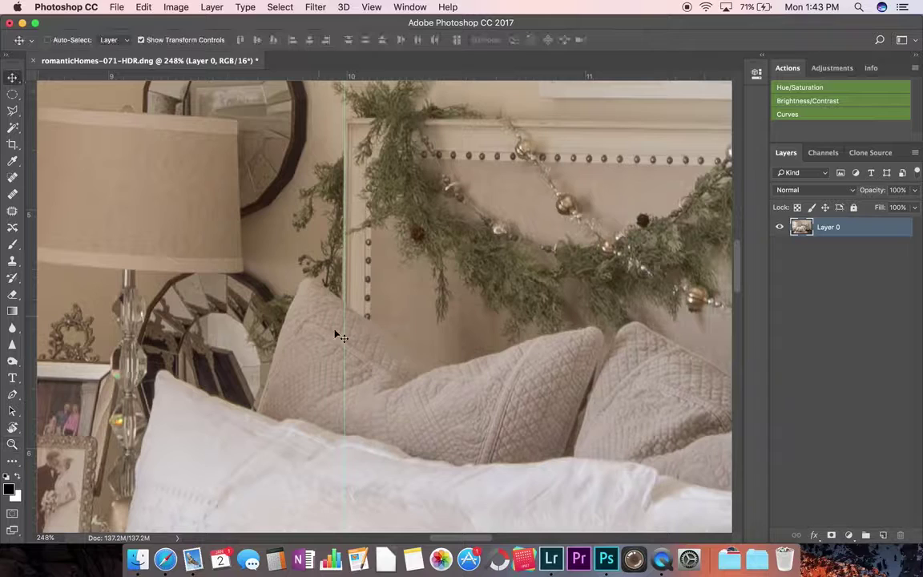
left_click_drag(345, 315, 341, 315)
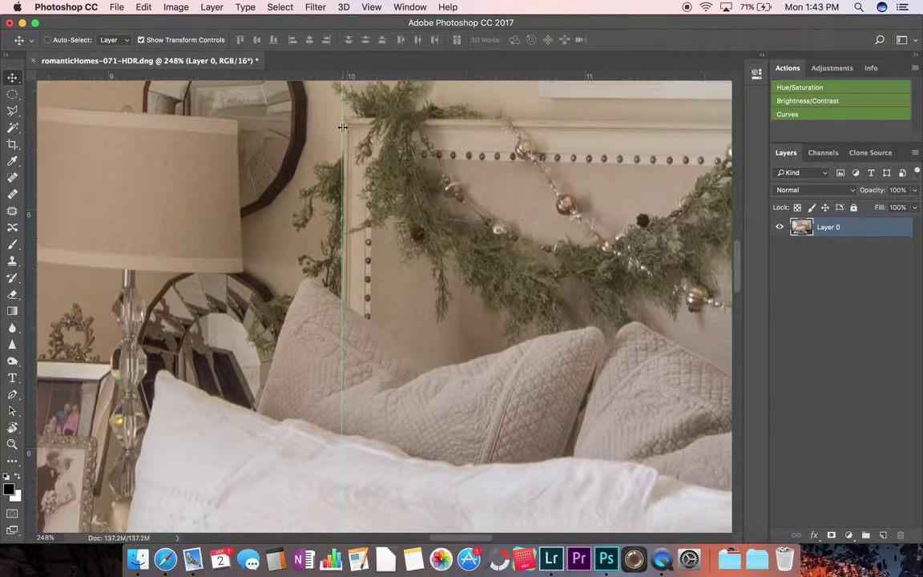
Step: Rotate the photo about -0.5° to straighten the headboard edge
key("z")
mouse_move(422, 257)
left_mouse_down()
mouse_move(385, 296)
mouse_move(330, 309)
left_mouse_up()
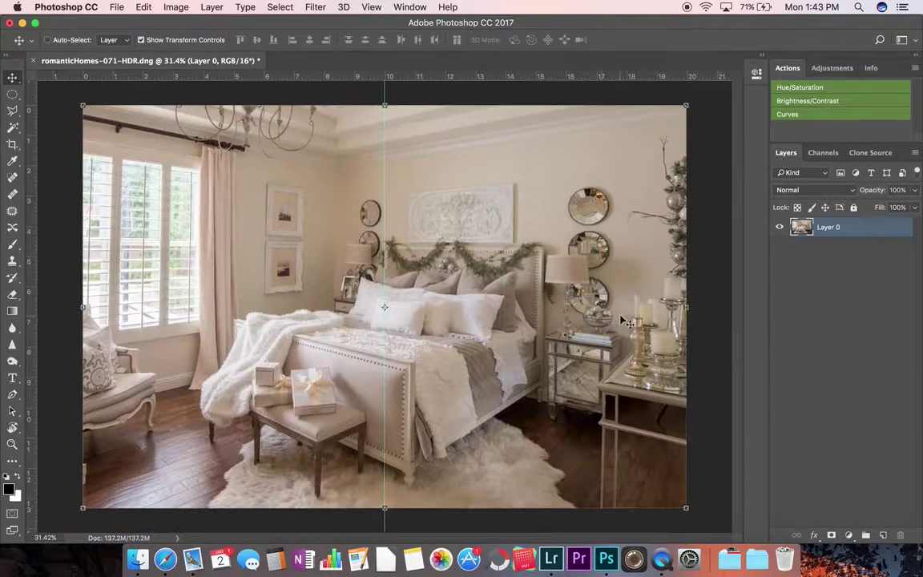
left_click_drag(694, 306, 702, 311)
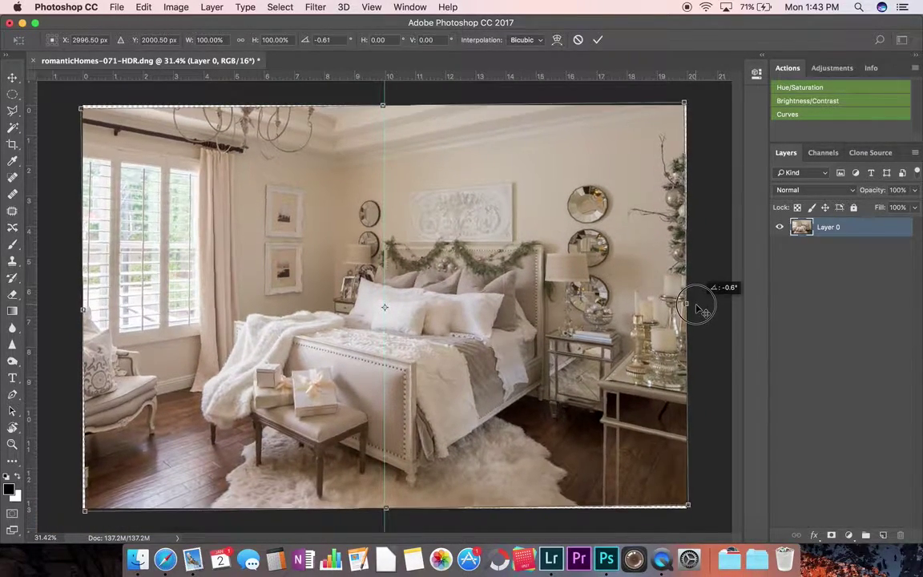
left_click_drag(702, 310, 707, 298)
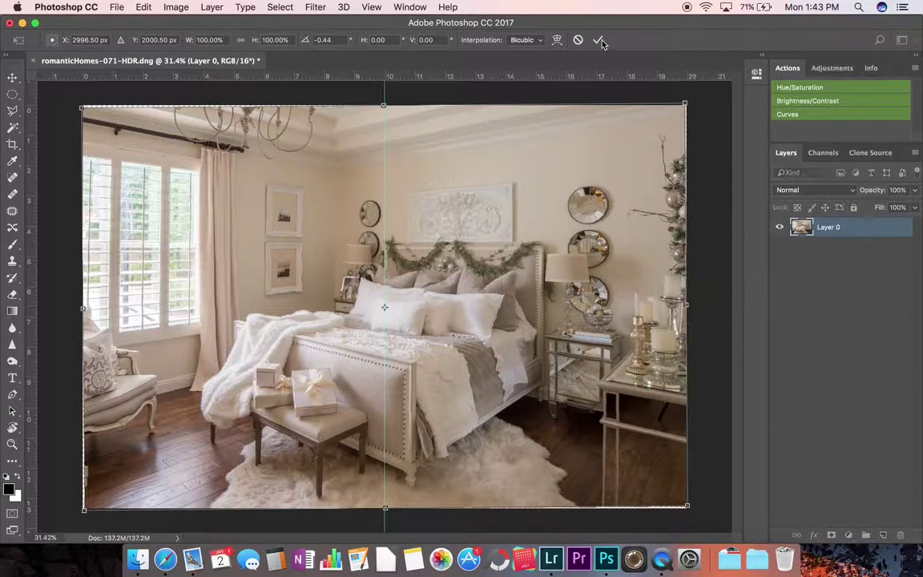
key("Return")
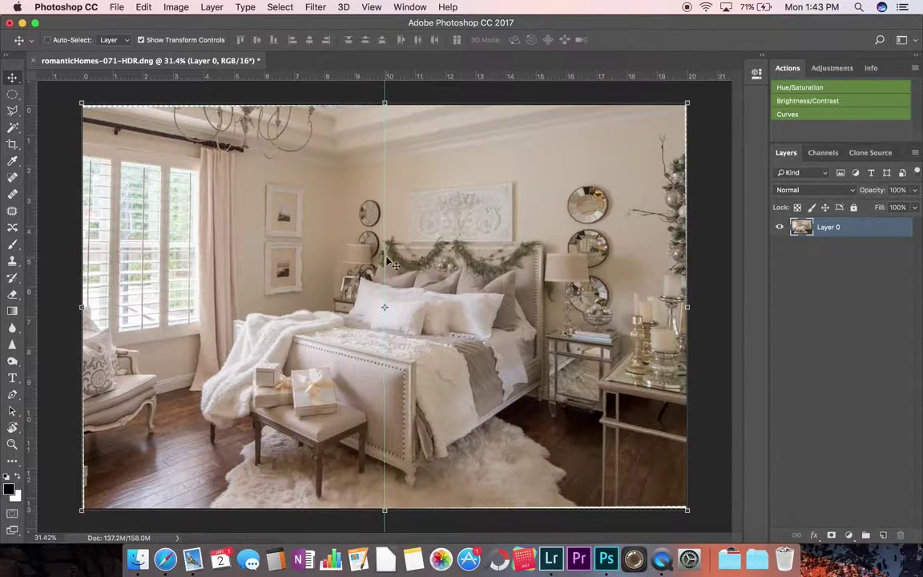
Step: Check the headboard edge close up and apply a further slight rotation
key("z")
mouse_move(385, 253)
left_mouse_down()
mouse_move(499, 267)
mouse_move(397, 282)
left_mouse_up()
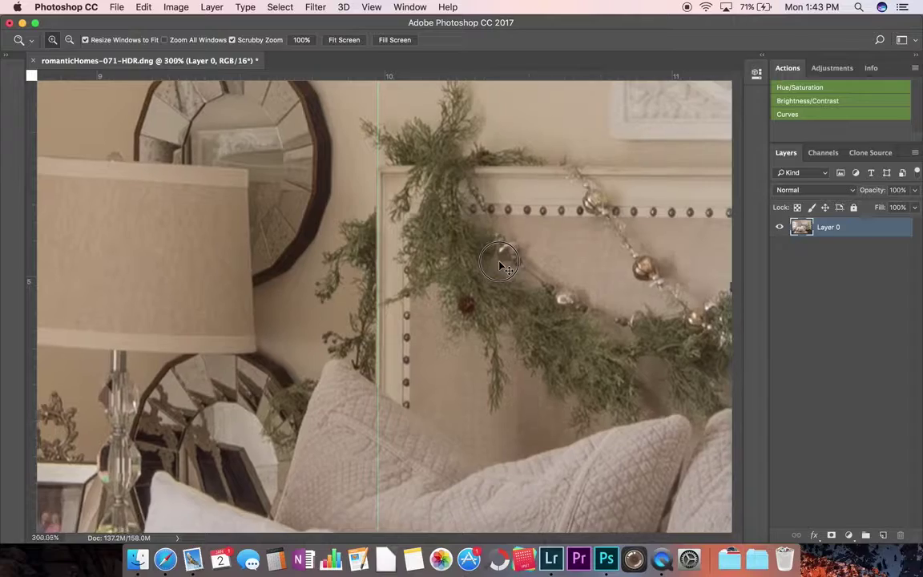
key("v")
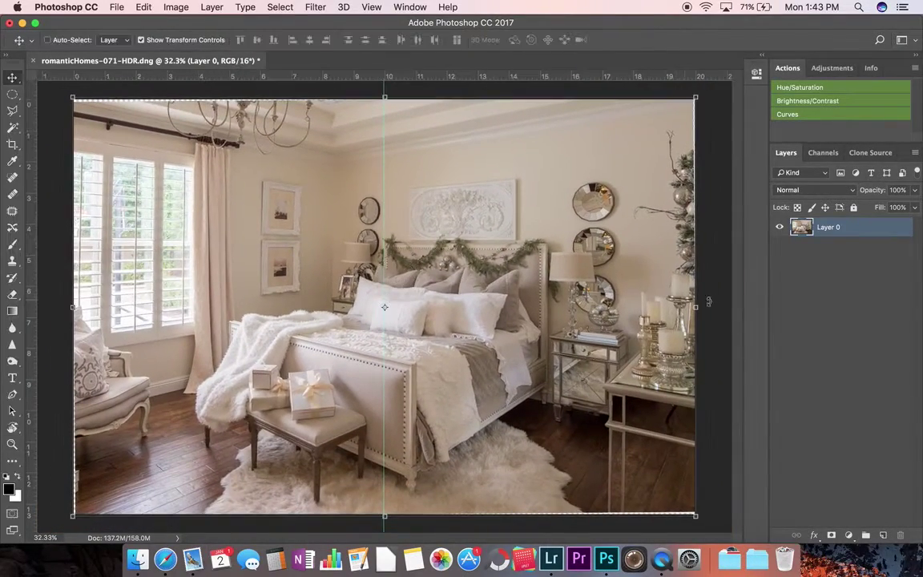
left_click_drag(707, 307, 710, 311)
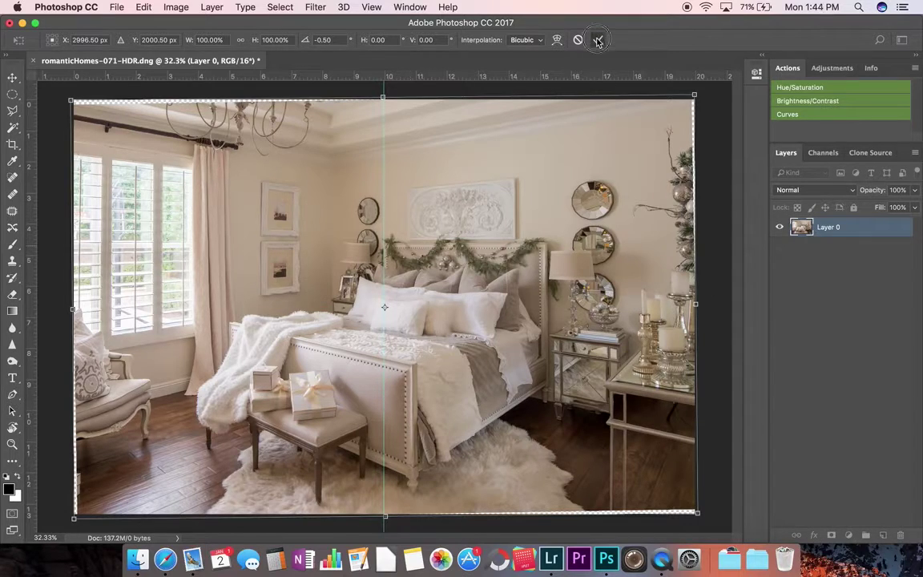
key("Return")
Step: Shift the guide to about 9.95 inches along the straightened headboard edge
key("z")
left_click(493, 252)
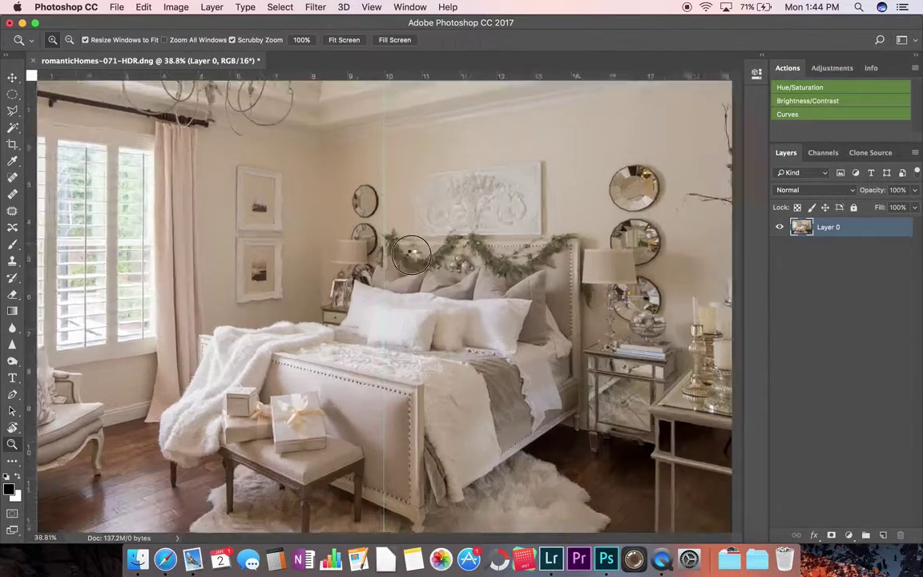
key("v")
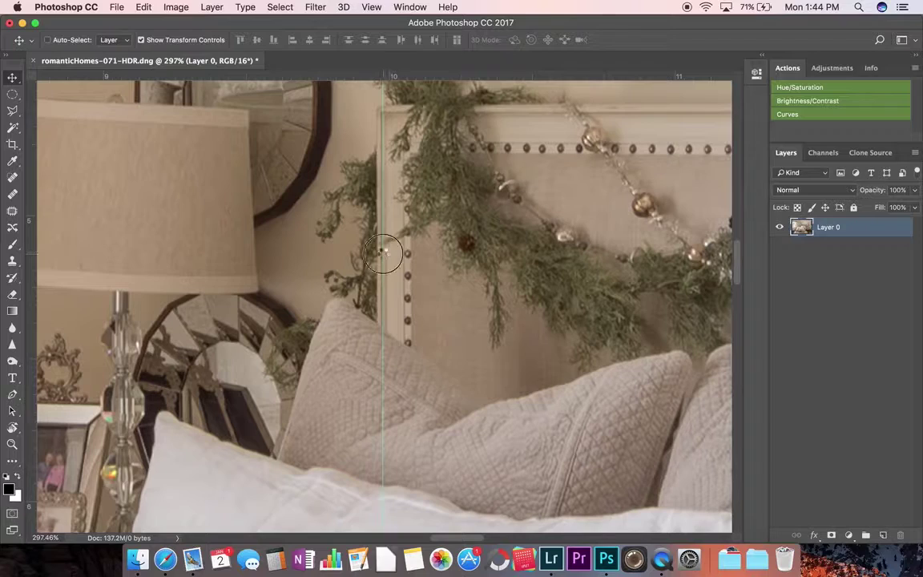
left_click_drag(384, 253, 378, 255)
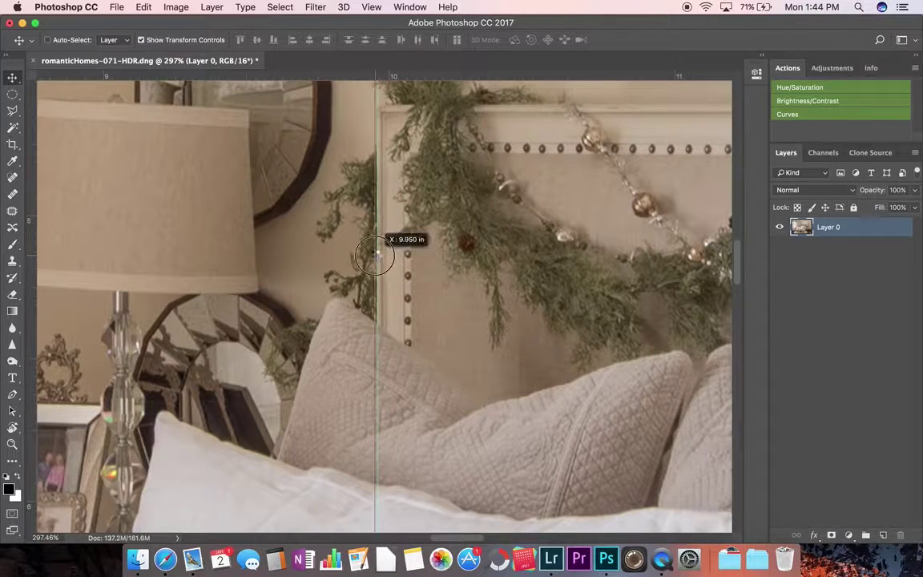
Step: Add a vertical guide along the left window frame at about 0.9 inches
key("z")
left_click(423, 250, "alt")
mouse_move(423, 251)
left_mouse_down()
mouse_move(373, 255)
mouse_move(293, 238)
mouse_move(328, 267)
left_mouse_up()
key("v")
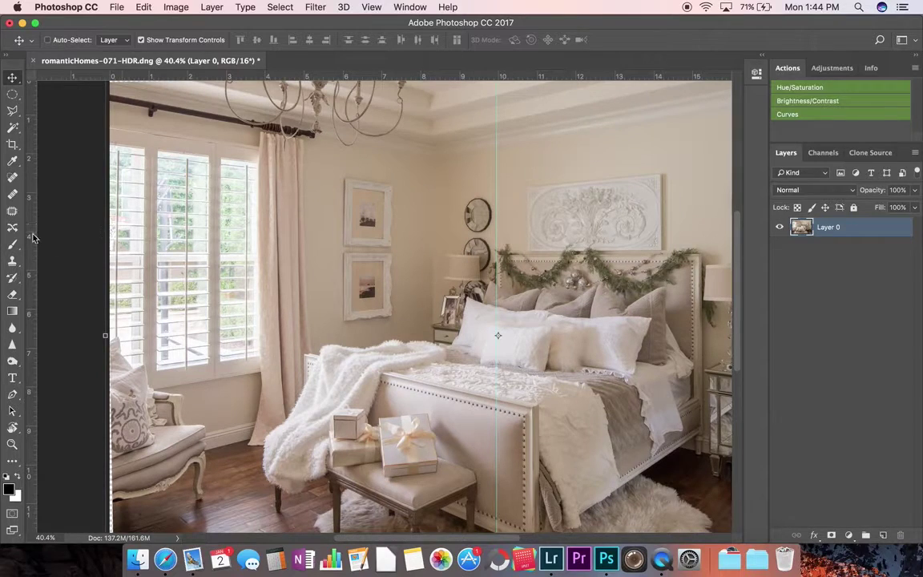
left_click_drag(33, 237, 143, 232)
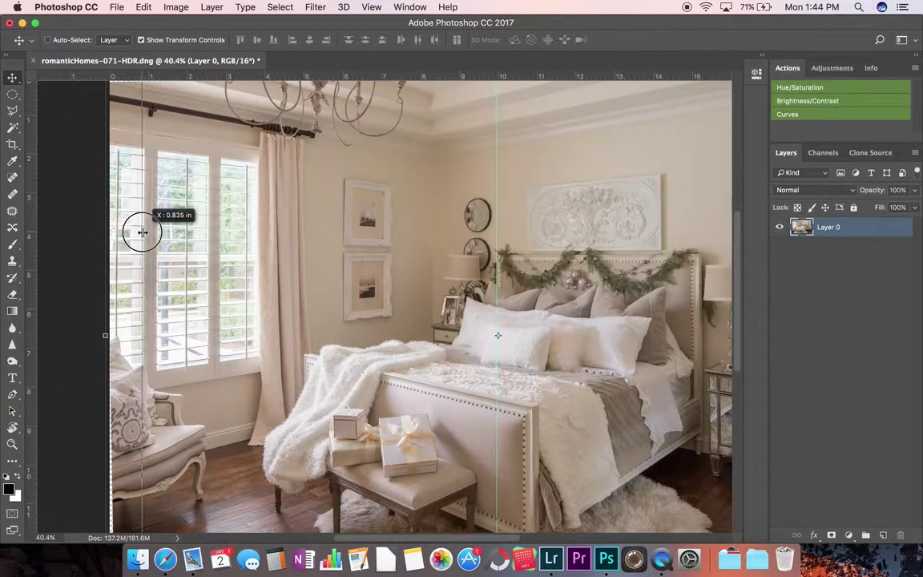
mouse_move(142, 232)
left_mouse_down()
mouse_move(186, 353)
mouse_move(219, 348)
mouse_move(218, 332)
left_mouse_up()
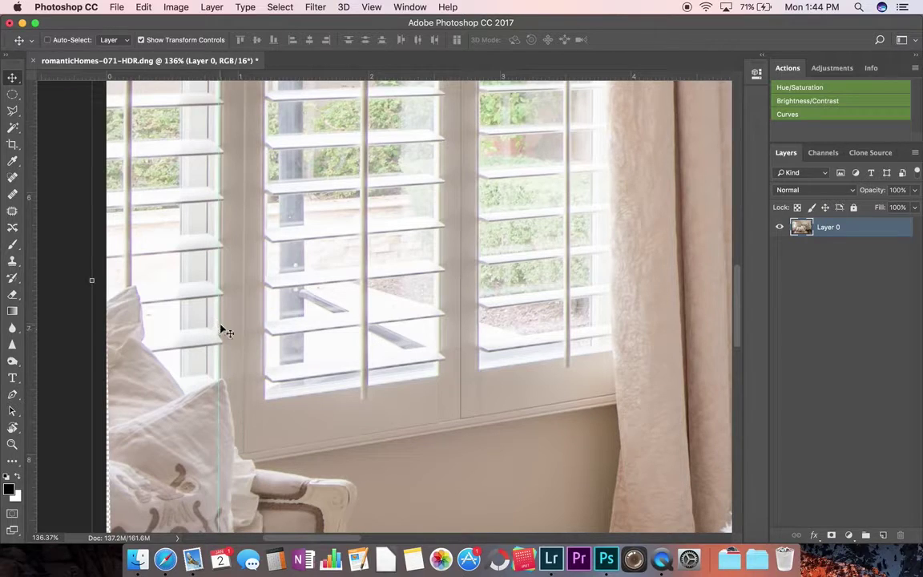
Step: Add a vertical guide on the mirrored side table's leg near 17.2 inches
key("z")
left_click_drag(237, 463, 262, 291)
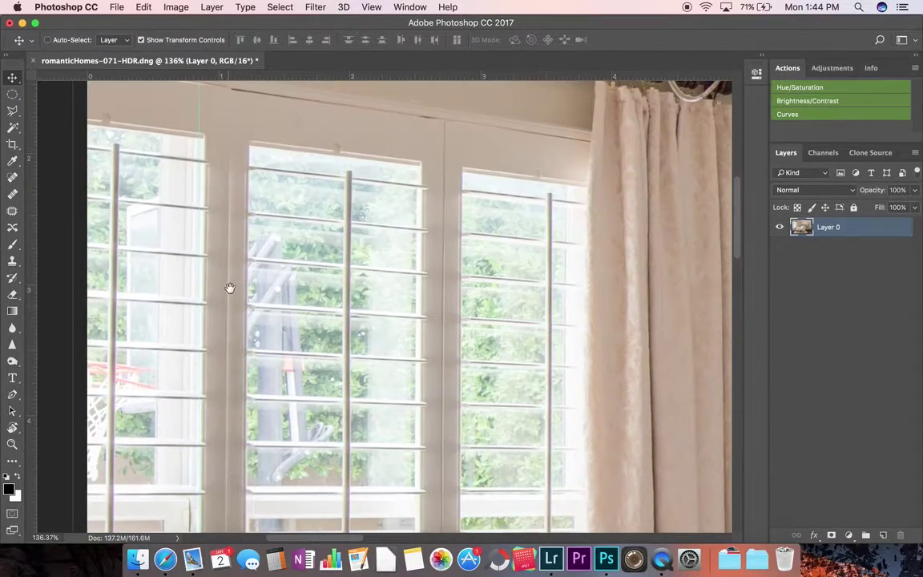
scroll(262, 291, "down", 3)
scroll(454, 367, "right", 10)
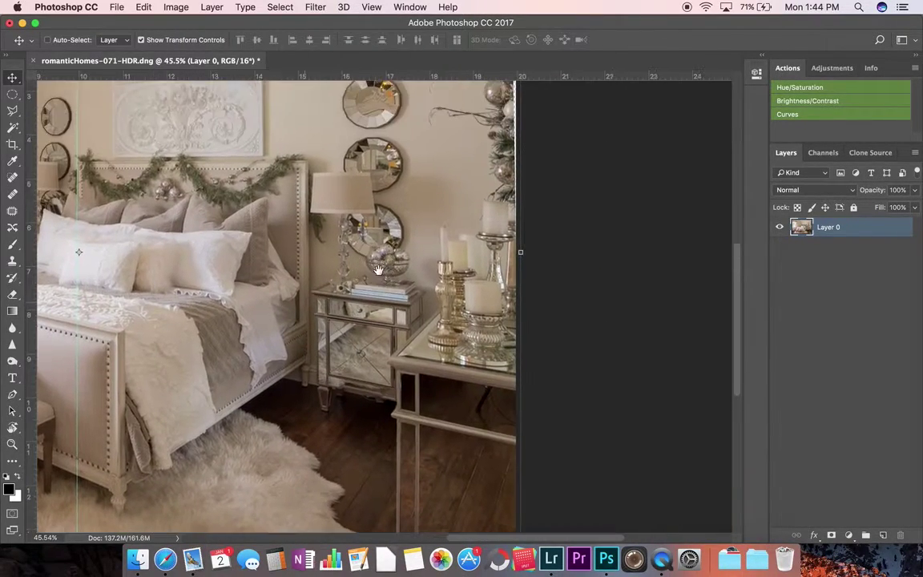
left_click_drag(454, 367, 484, 389)
left_click_drag(427, 206, 377, 326)
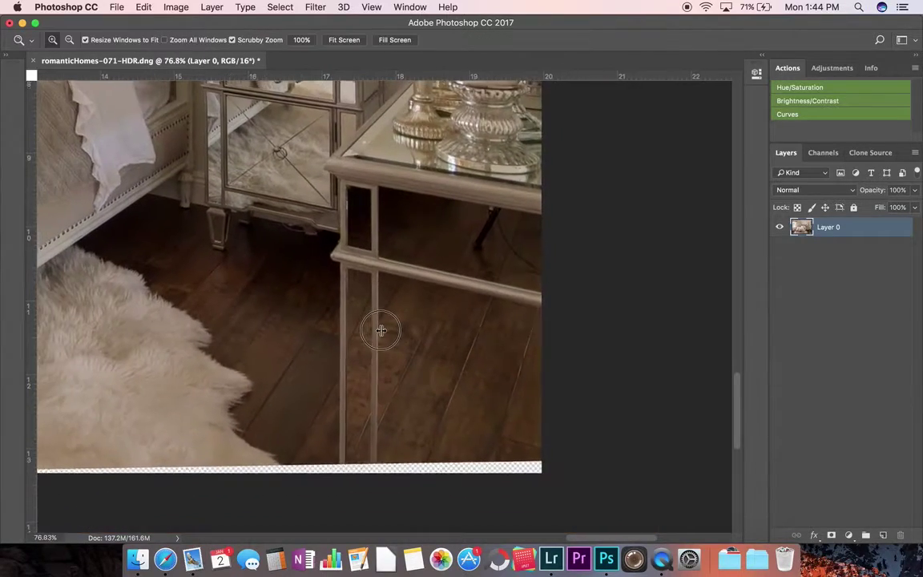
left_click_drag(33, 318, 341, 312)
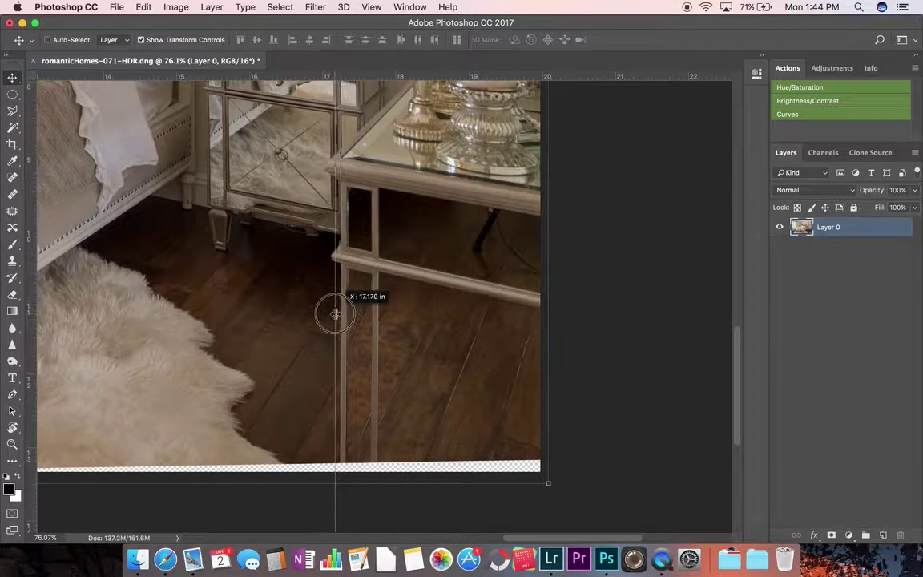
left_click_drag(340, 312, 208, 269)
Step: Fit the whole bedroom photo and its three guides on screen
key("z")
key("v")
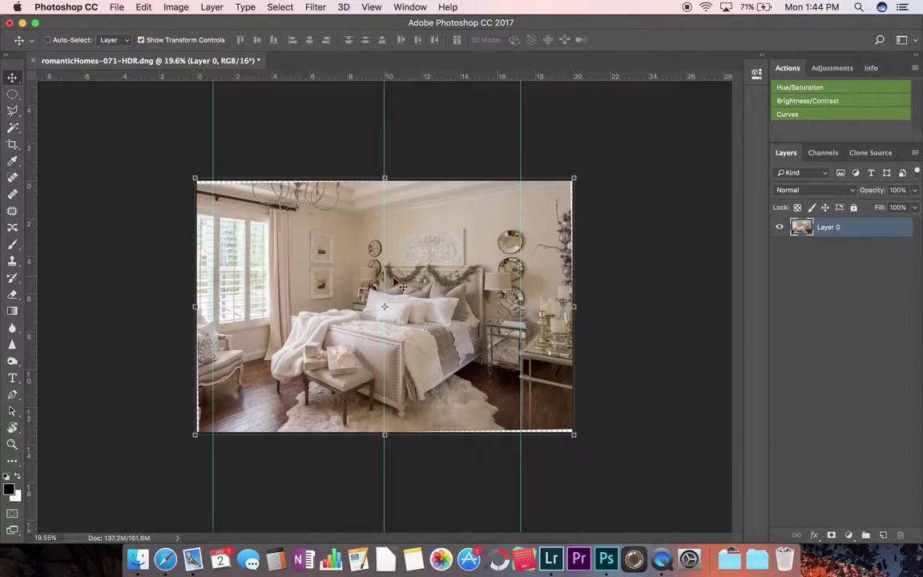
left_click_drag(352, 264, 384, 264)
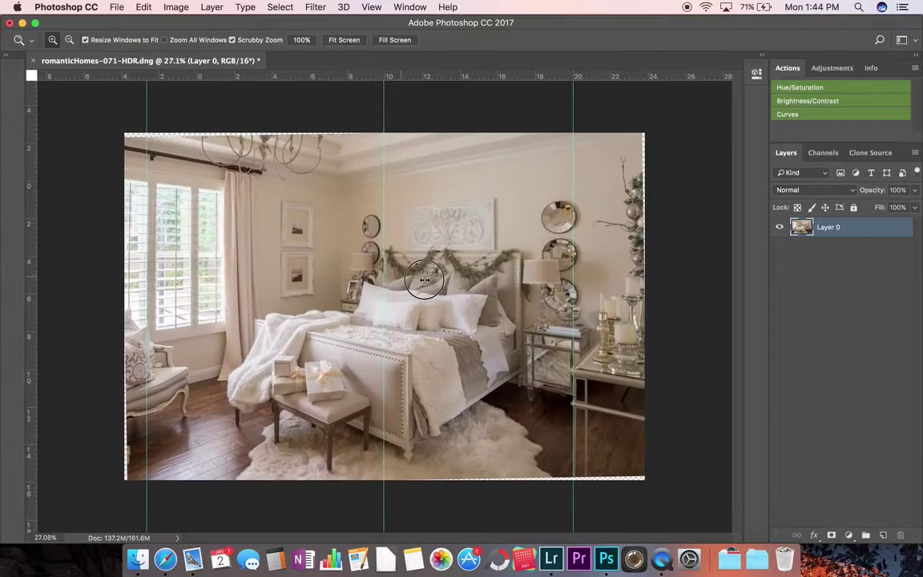
left_click(315, 7)
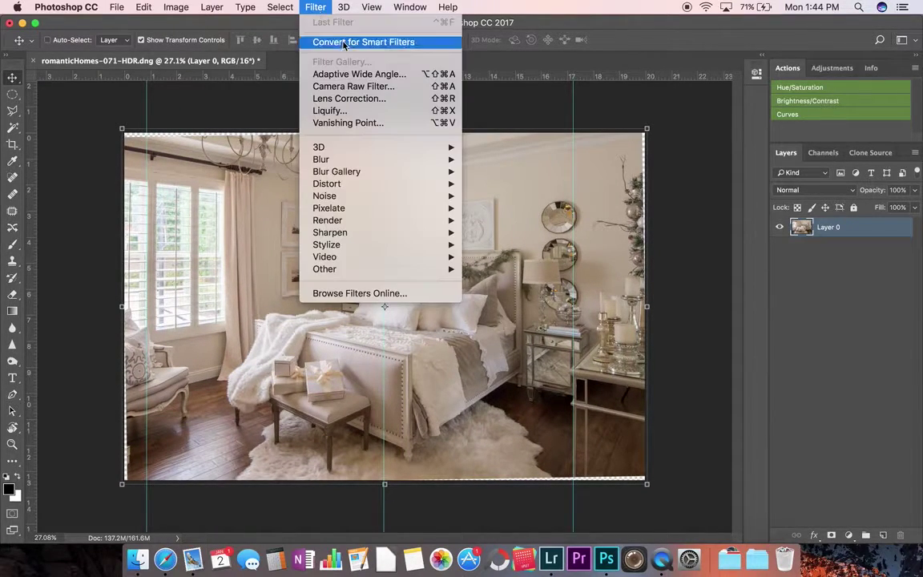
Step: Apply Lens Correction with Custom Remove Distortion set to +2.00
left_click(352, 99)
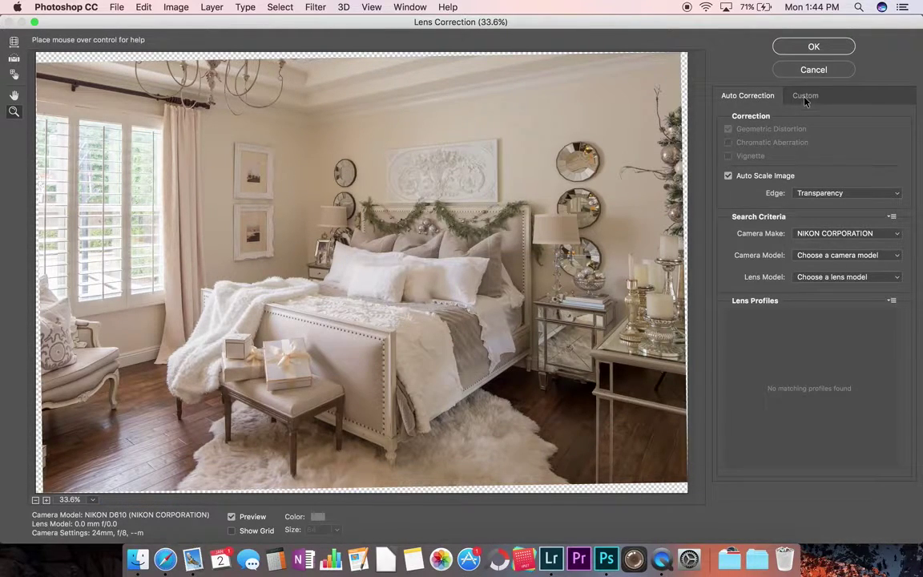
left_click(804, 97)
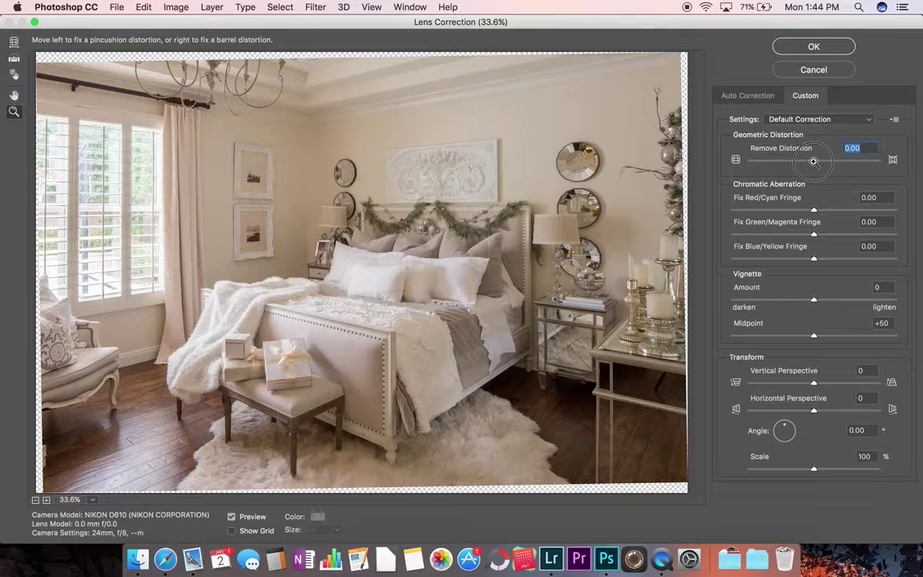
left_click_drag(813, 161, 815, 162)
key("Up")
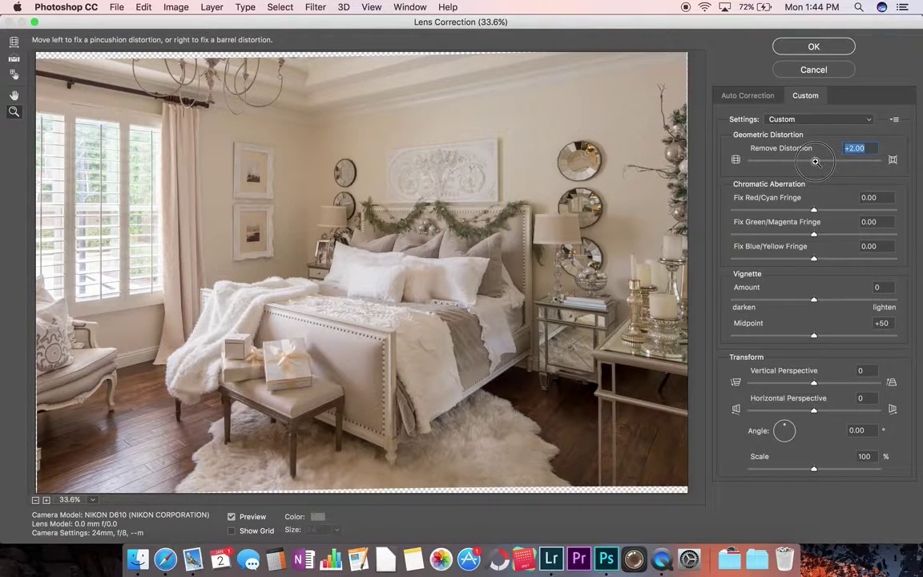
key("Up")
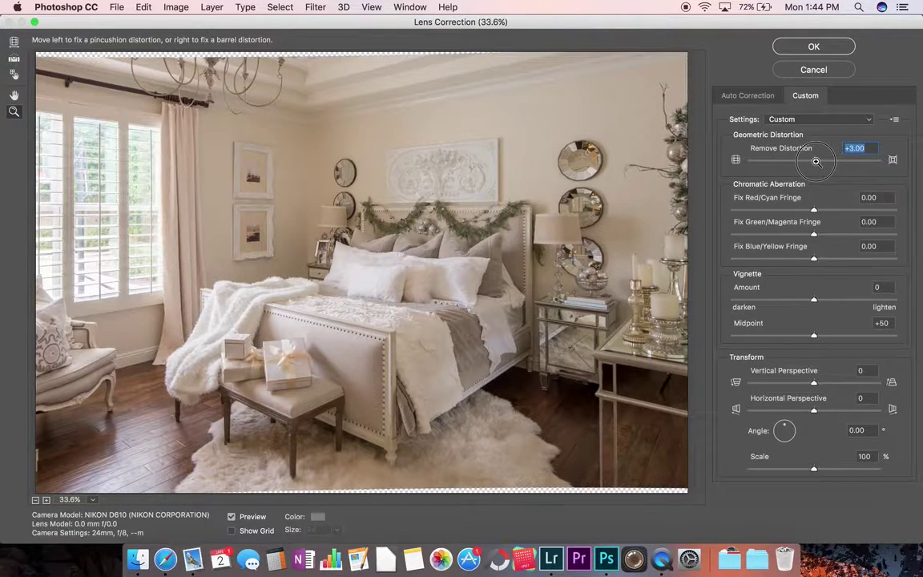
key("Down")
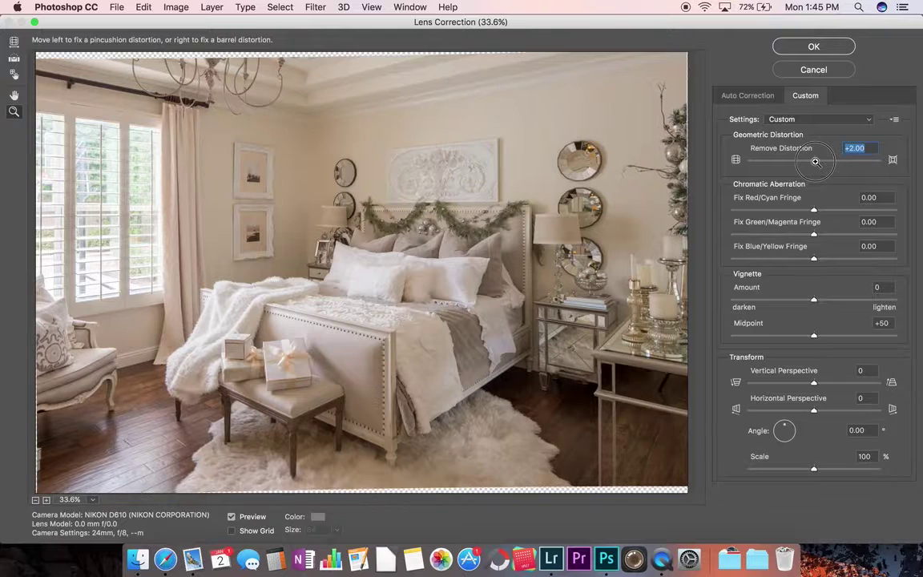
left_click(827, 50)
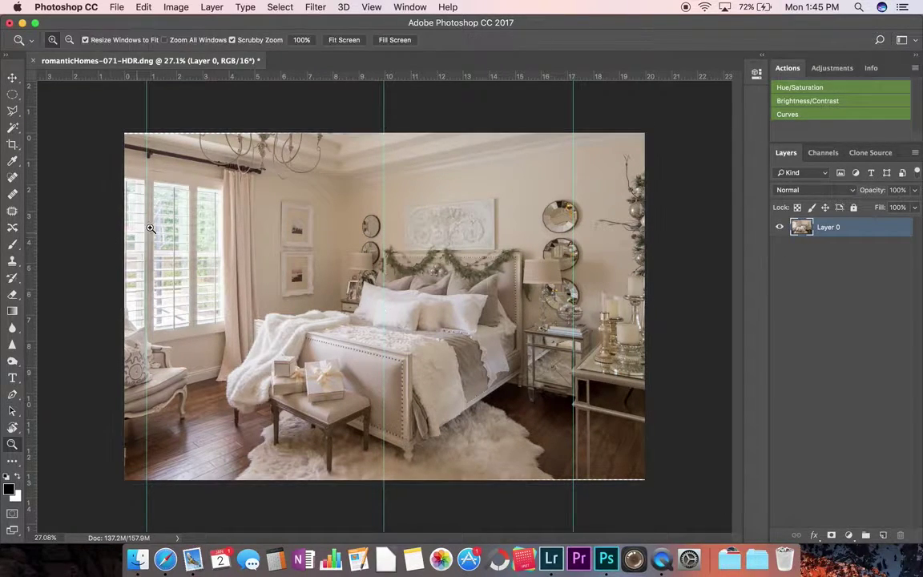
Step: Zoom in and realign the guide with the left window frame
mouse_move(114, 256)
left_mouse_down()
mouse_move(212, 234)
mouse_move(252, 259)
left_mouse_up()
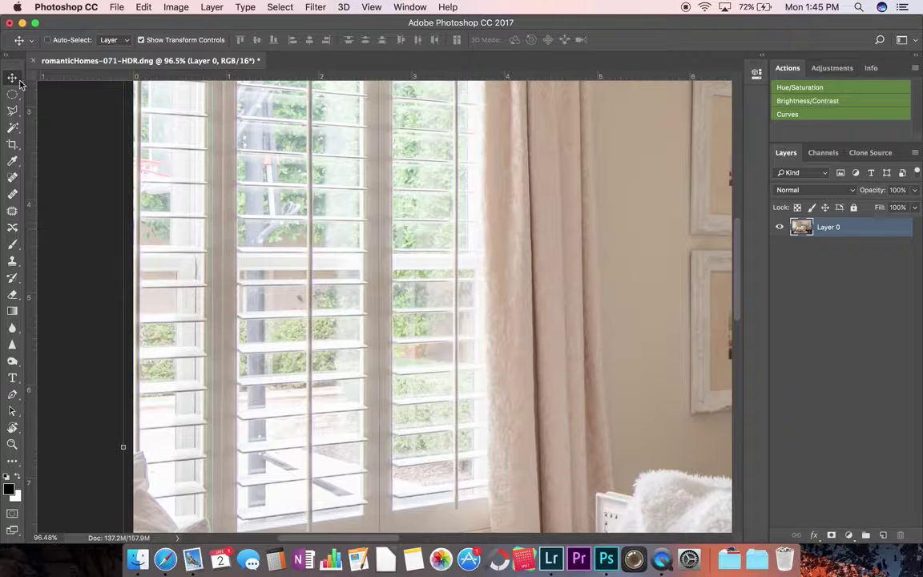
left_click_drag(214, 365, 202, 366)
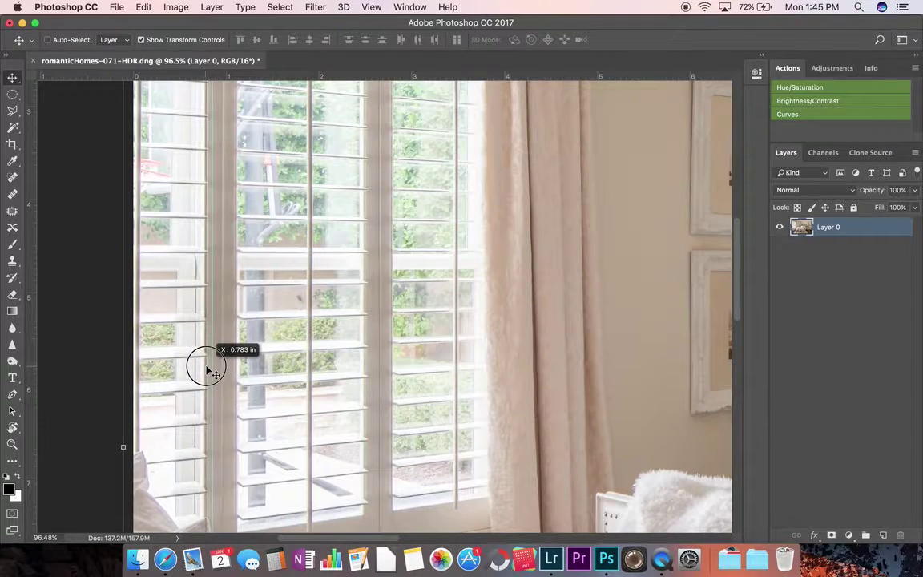
scroll(241, 409, "up", 5)
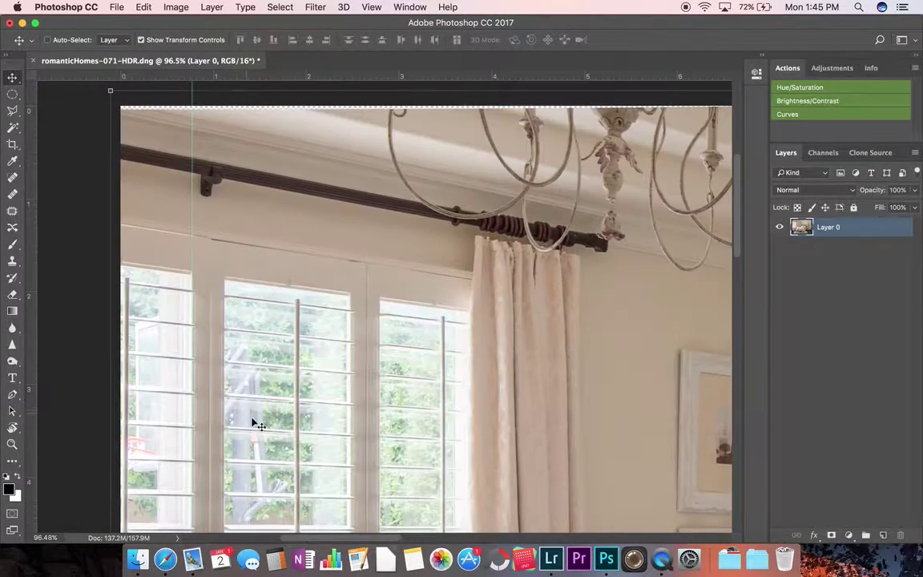
scroll(400, 321, "down", 10)
scroll(401, 321, "right", 9)
scroll(505, 353, "down", 5)
scroll(505, 313, "right", 10)
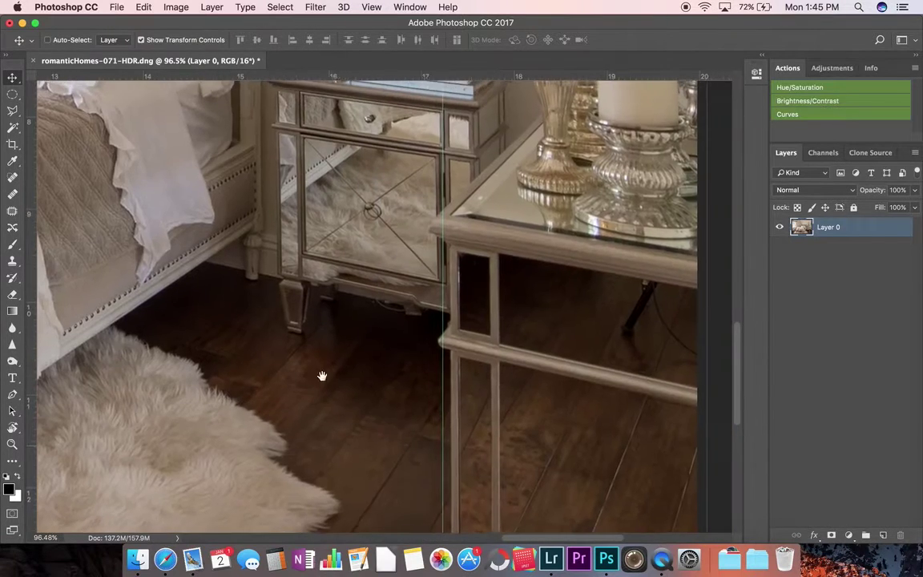
Step: Move the right guide to about 17.31 inches along the side table leg
left_click_drag(312, 393, 317, 393)
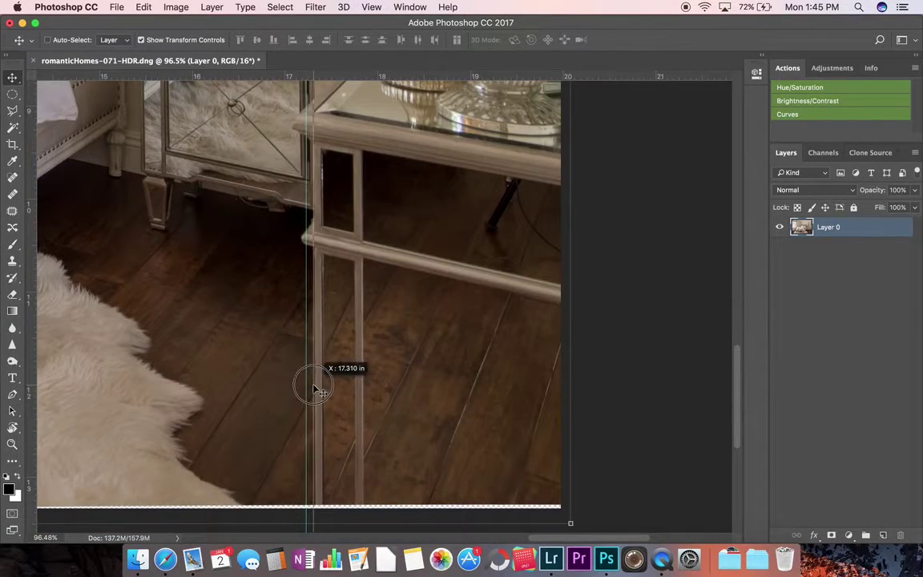
scroll(329, 393, "up", 3)
scroll(344, 337, "up", 3)
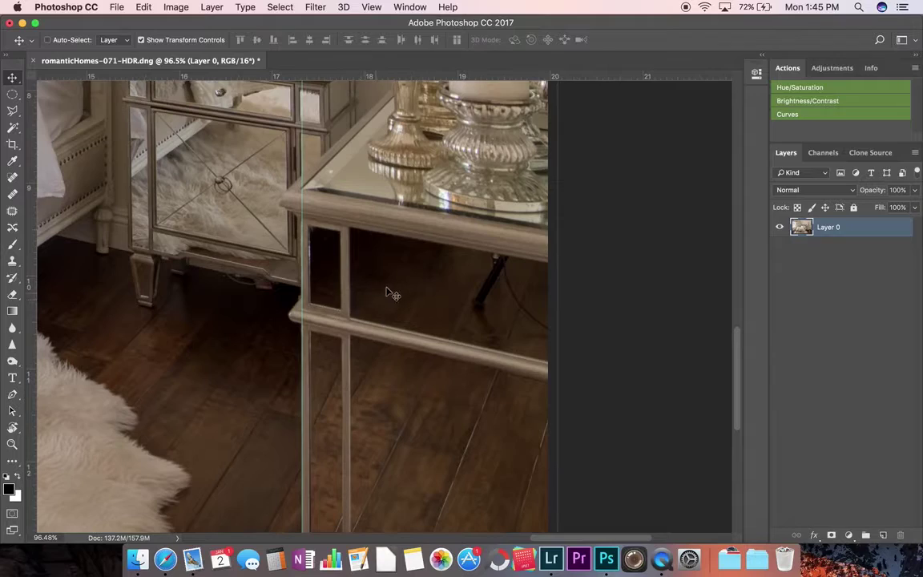
left_click_drag(345, 305, 281, 247)
scroll(281, 247, "up", 5)
scroll(299, 212, "left", 5)
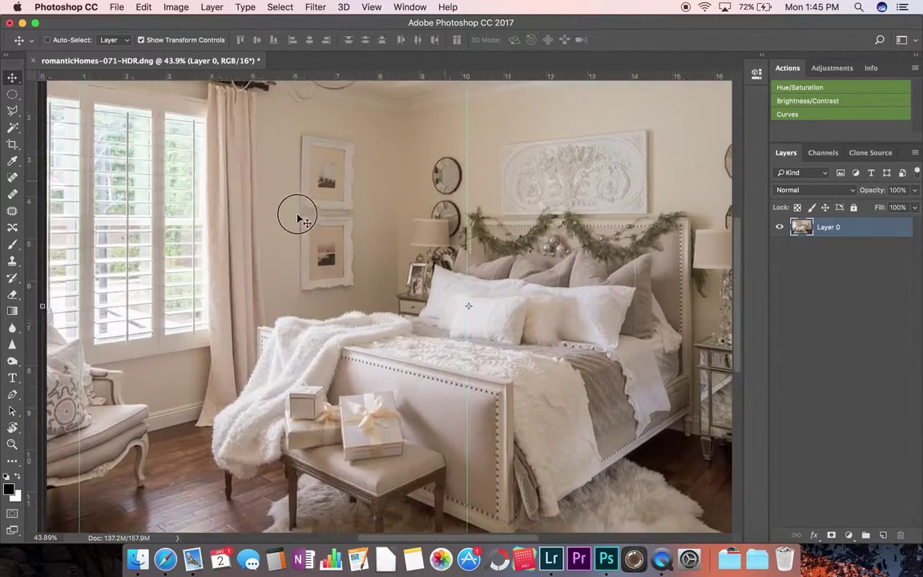
scroll(396, 320, "up", 2)
key("z")
scroll(266, 236, "up", 2)
key("v")
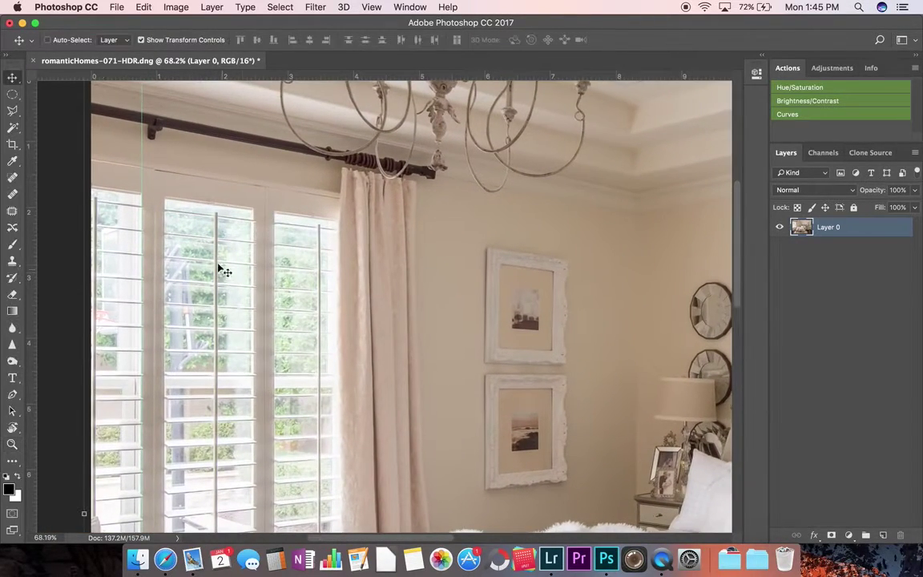
scroll(220, 268, "up", 2)
scroll(202, 214, "left", 2)
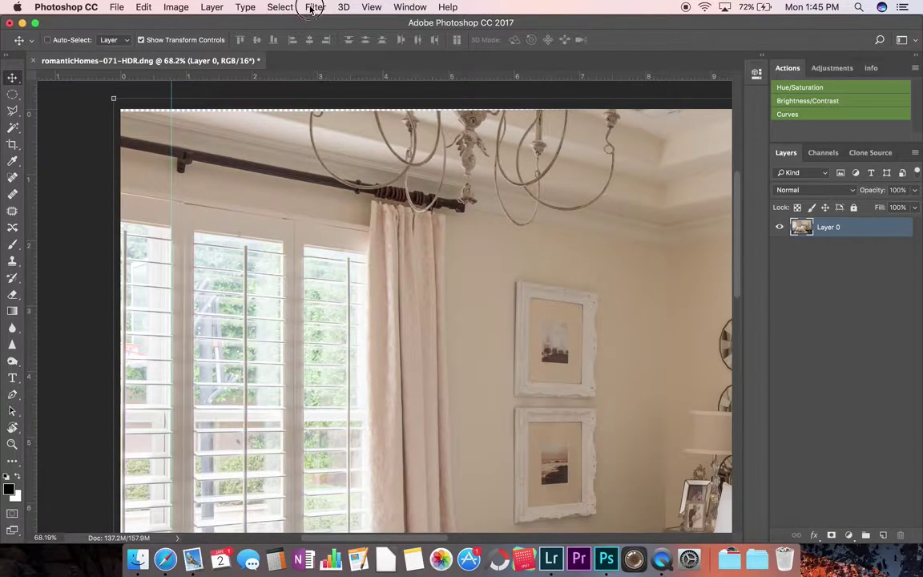
Step: Start a perspective transform and nudge the top-left corner slightly toward the guide
left_click(313, 8)
mouse_move(144, 7)
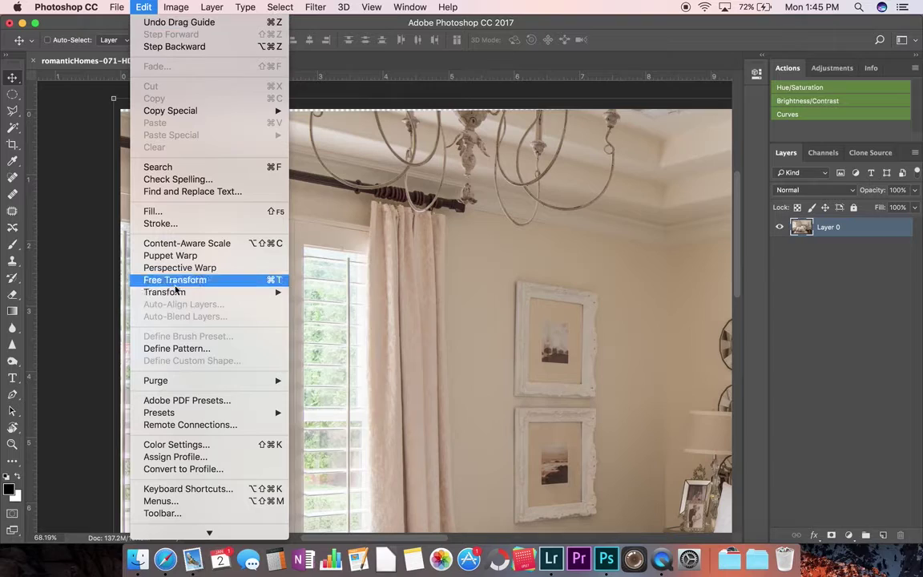
mouse_move(165, 291)
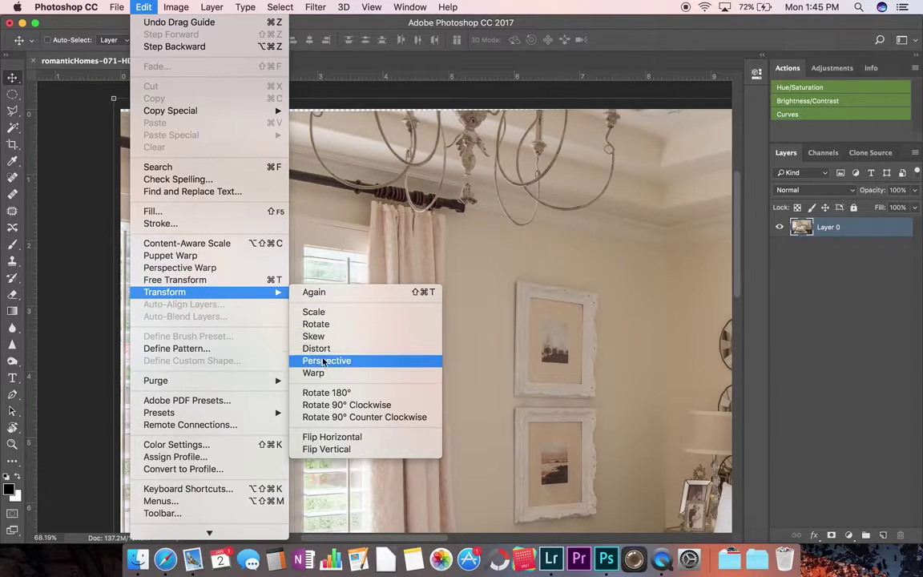
left_click(315, 337)
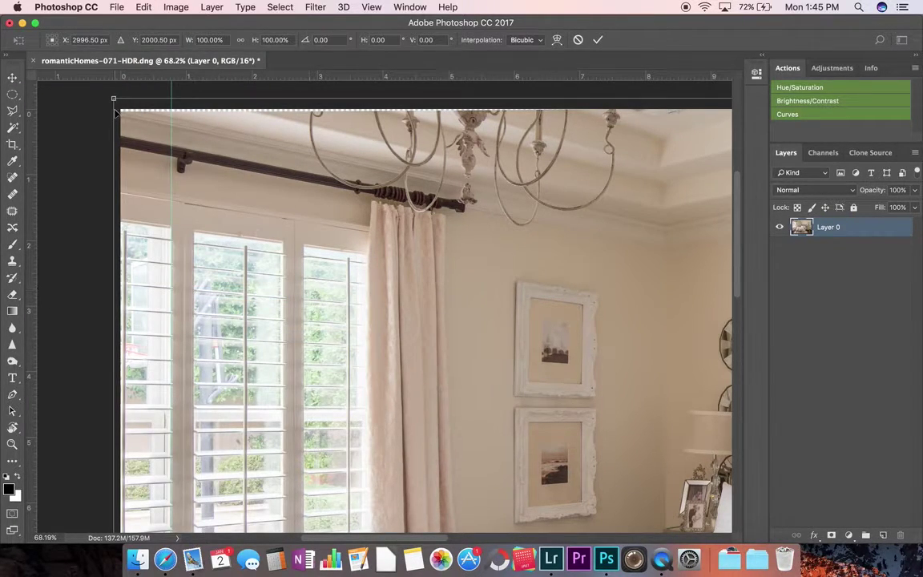
left_click_drag(114, 100, 121, 106)
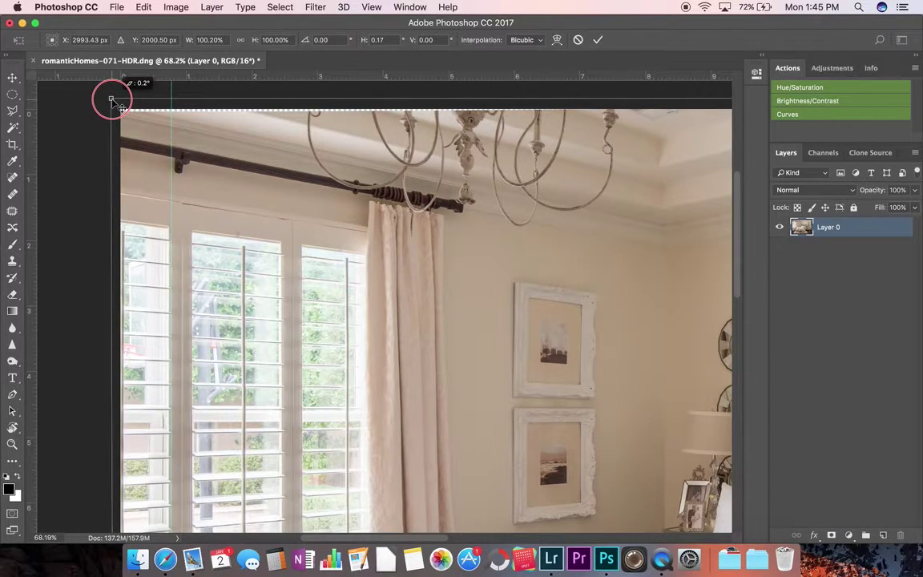
Step: Finish the top-left corner tilt and bring the photo's bottom-right corner into view
left_click_drag(120, 106, 120, 107)
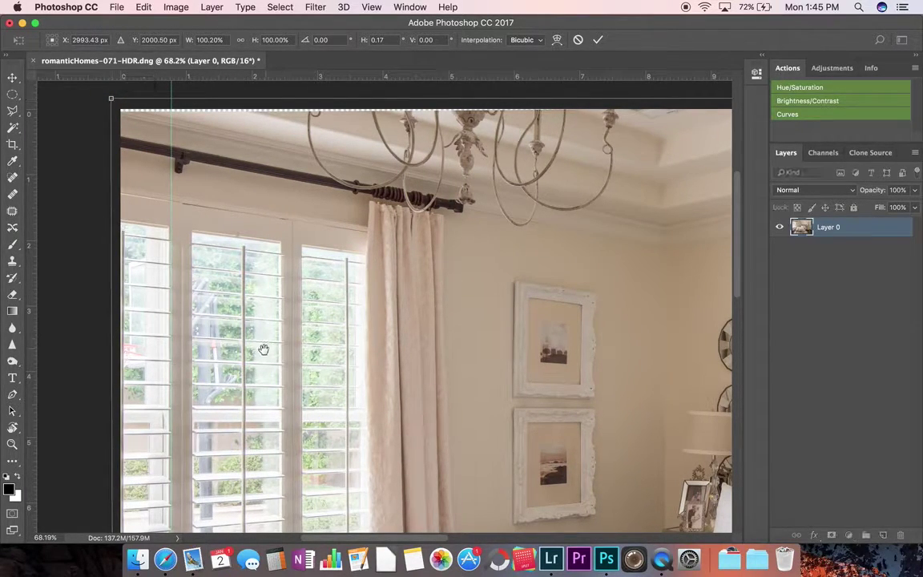
left_click_drag(264, 349, 257, 196)
left_click_drag(309, 386, 32, 226)
left_click_drag(453, 385, 132, 296)
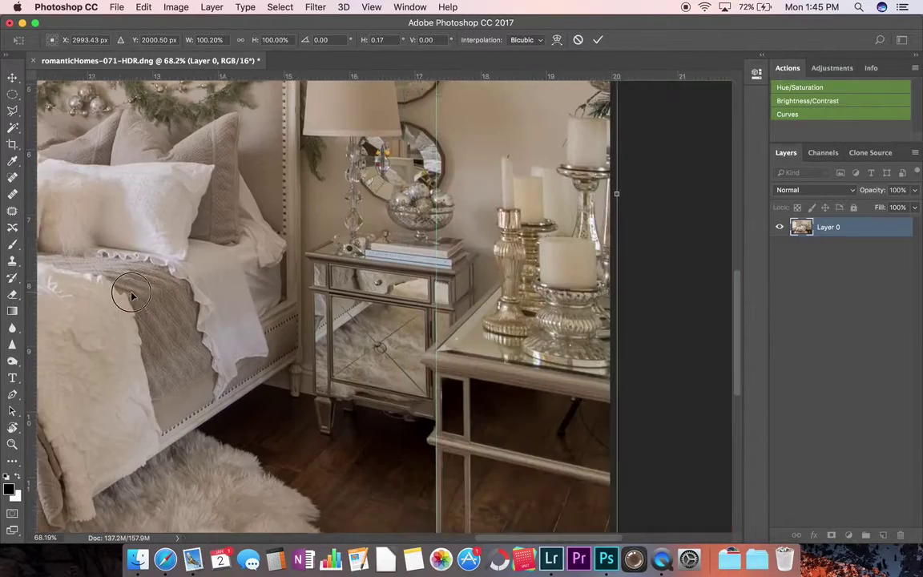
scroll(132, 296, "down", 4)
scroll(132, 297, "right", 6)
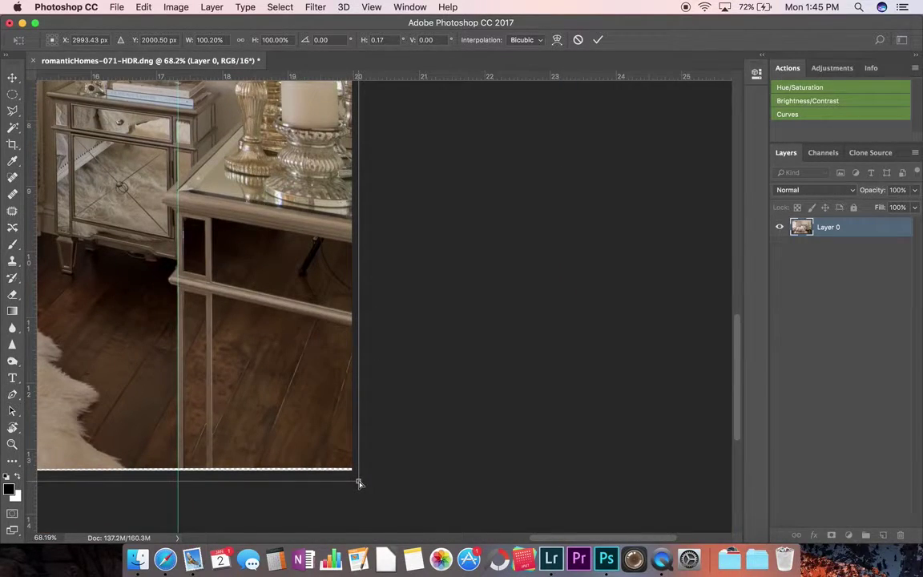
Step: Skew the bottom-right corner slightly, apply the perspective transform, and view the whole photo
left_click_drag(359, 483, 353, 483)
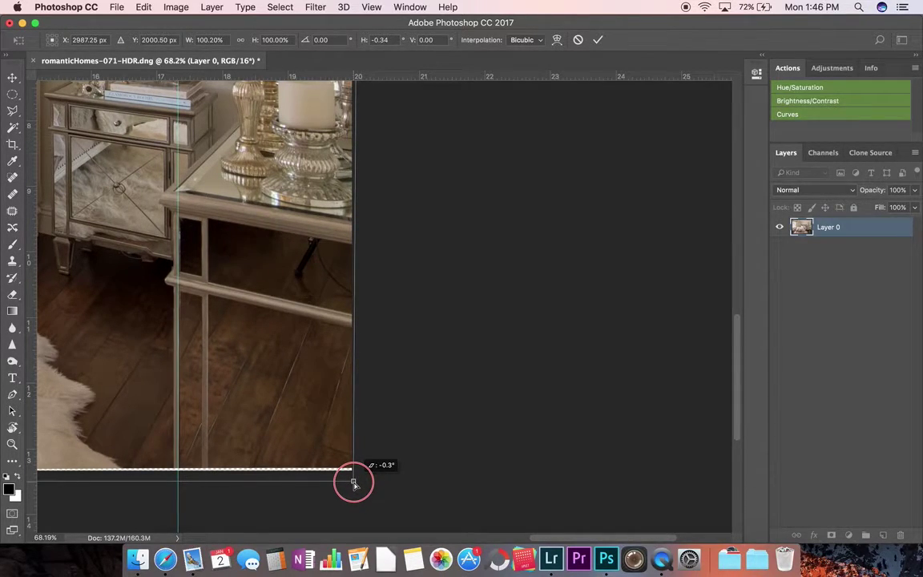
left_click_drag(354, 484, 354, 482)
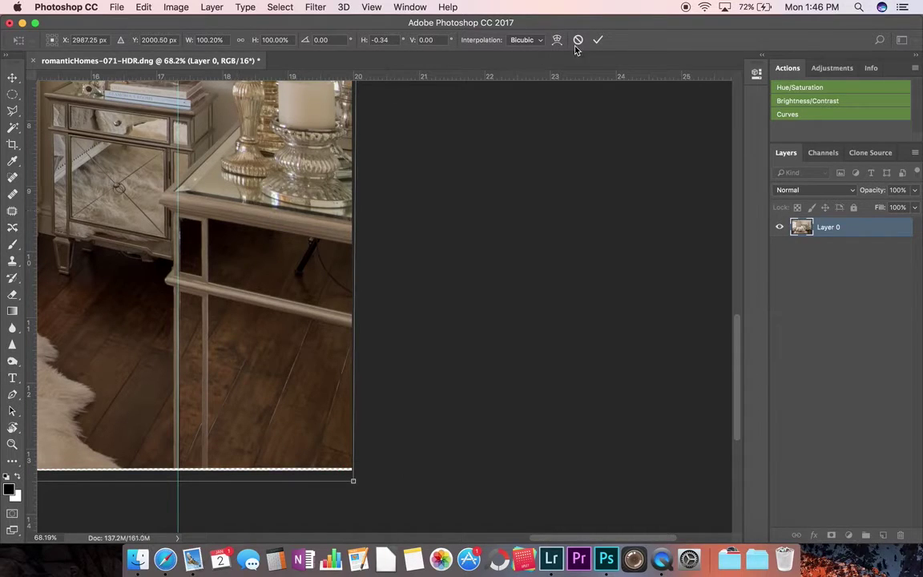
key("Return")
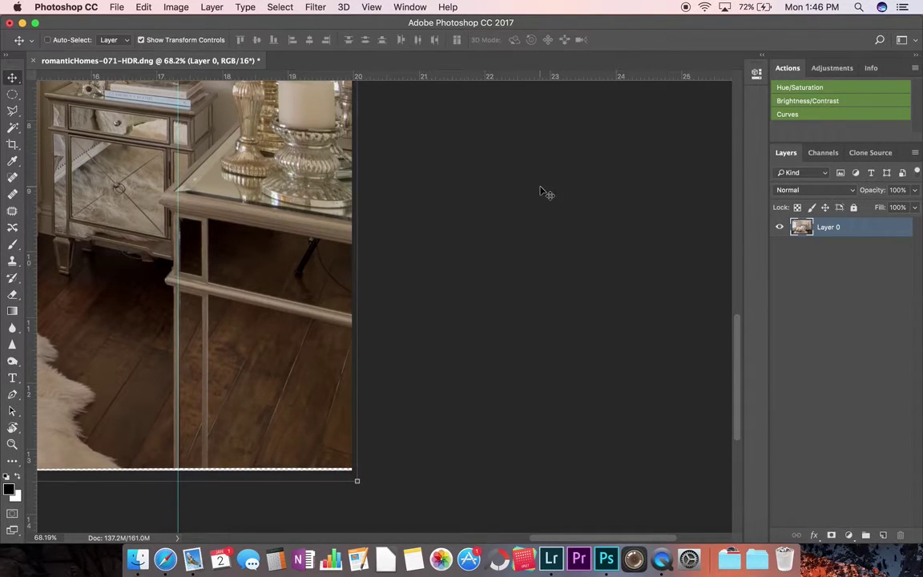
key("z")
left_click_drag(422, 222, 365, 295)
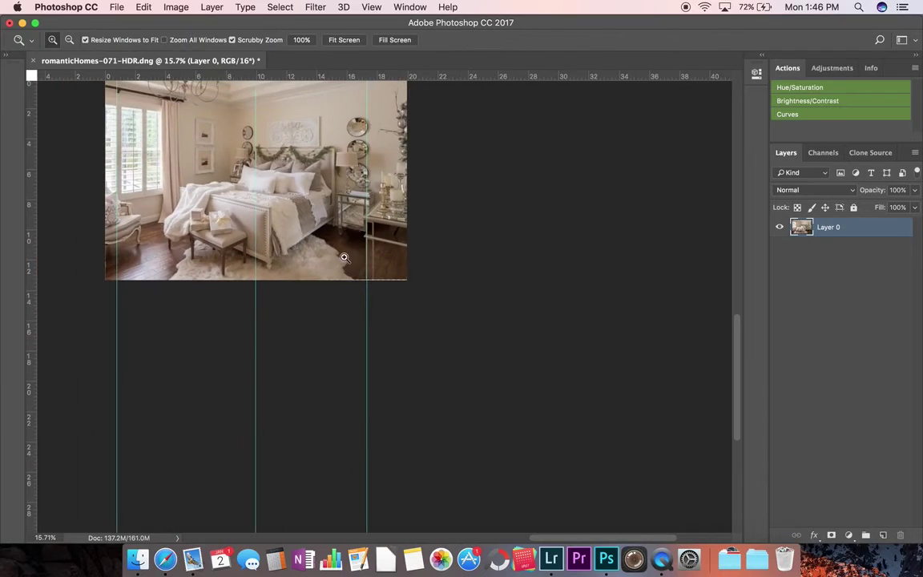